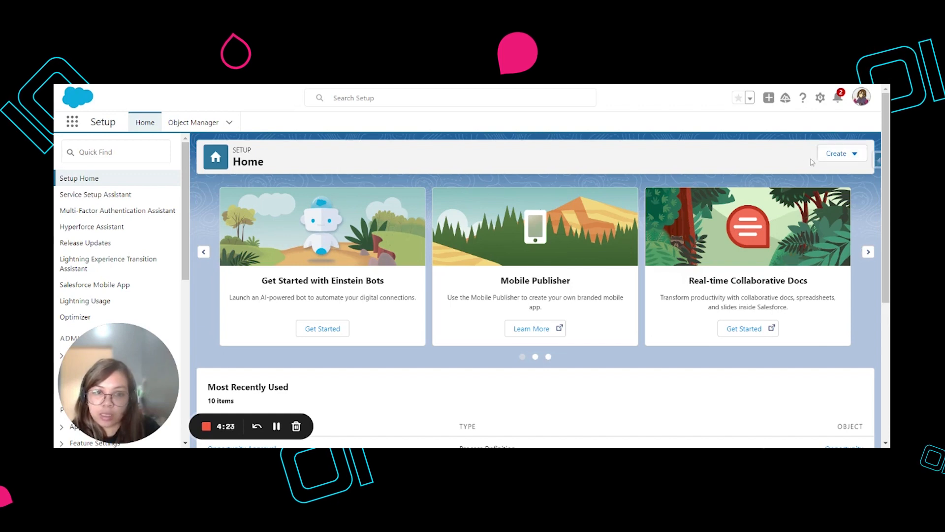
Search Setup for "approval pro" and open the Approval Processes page
click(821, 98)
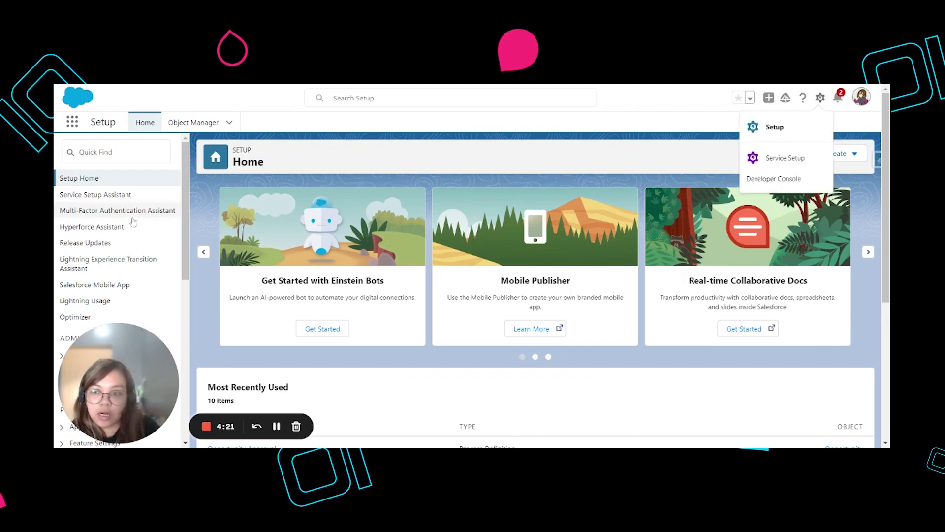
click(105, 153)
text(a)
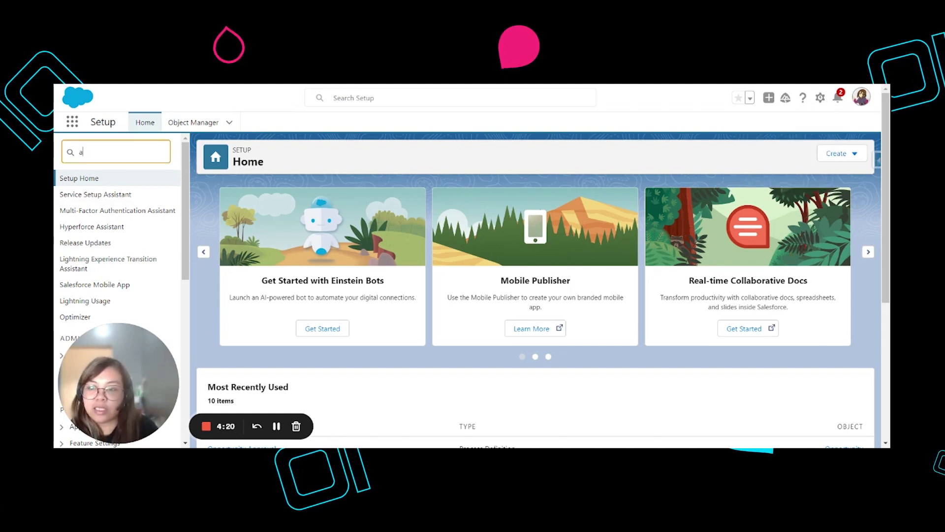
text(pproval pro)
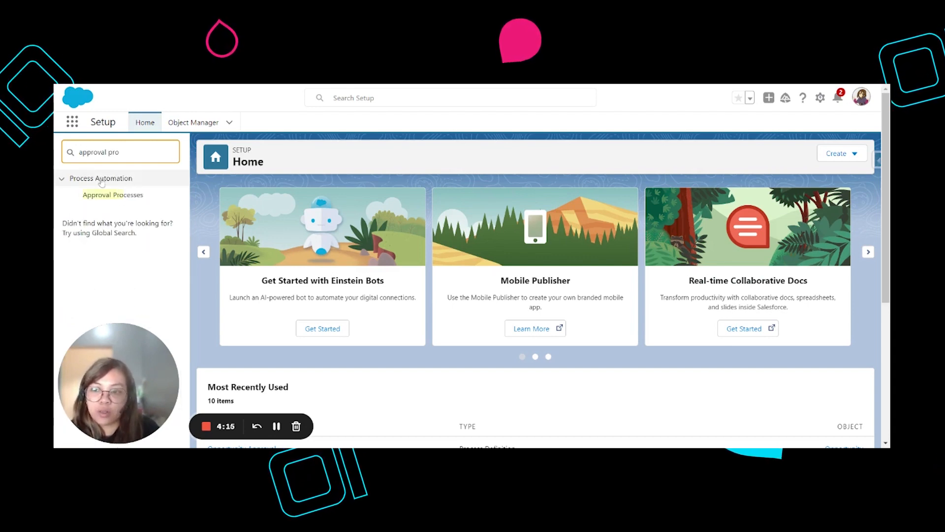
click(124, 199)
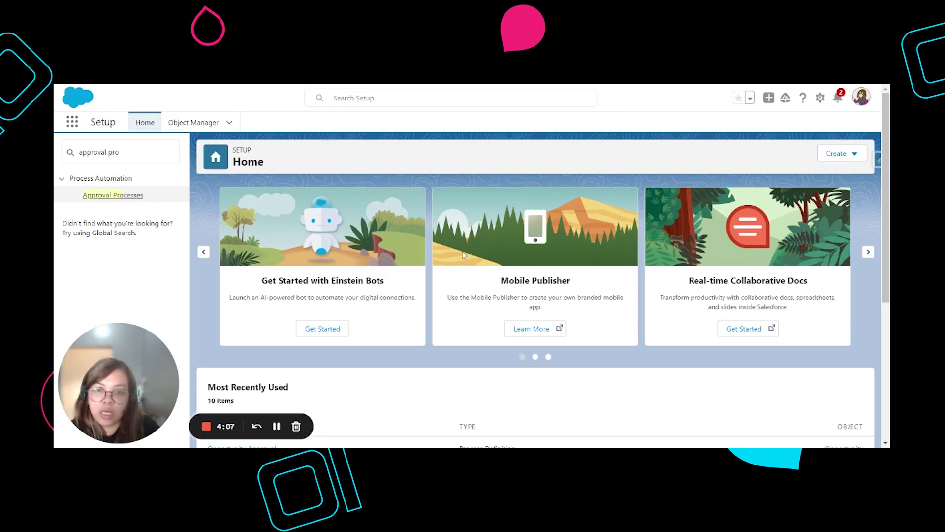
click(132, 198)
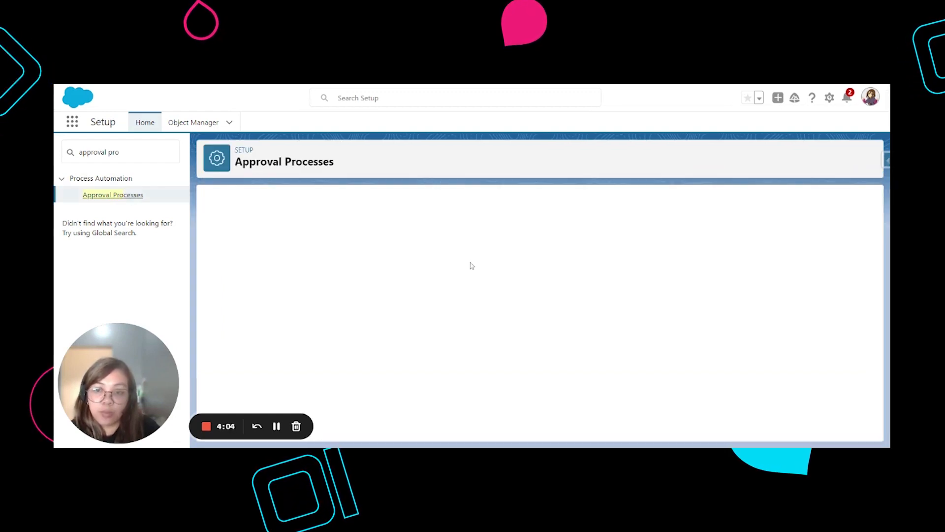
Review the active and inactive Opportunity approval processes and the wizard options for creating a new one
scroll(472, 266, down, 1)
scroll(471, 266, down, 1)
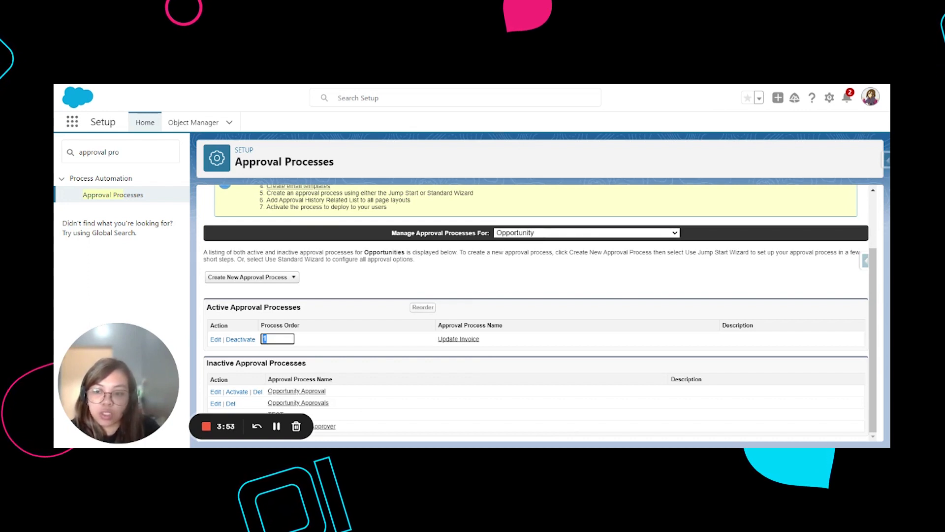
drag(206, 307, 266, 319)
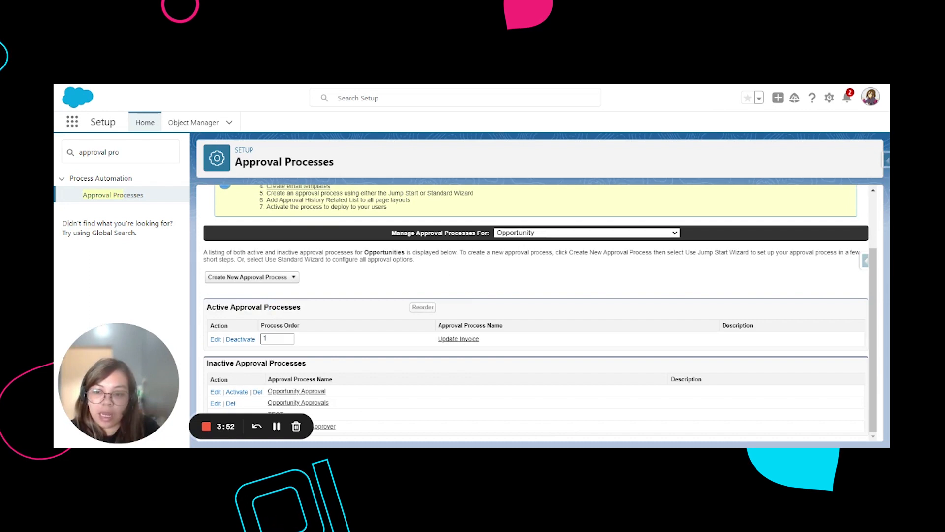
drag(245, 363, 302, 363)
click(343, 338)
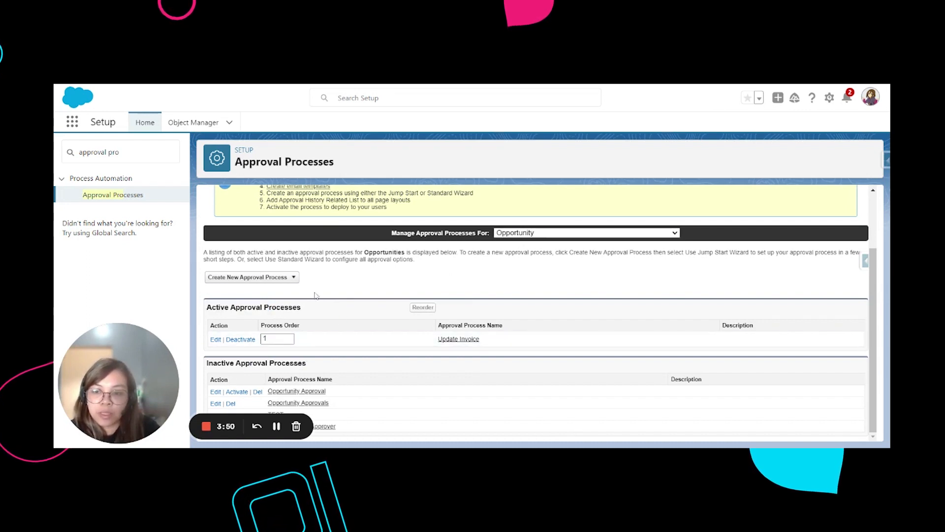
click(238, 277)
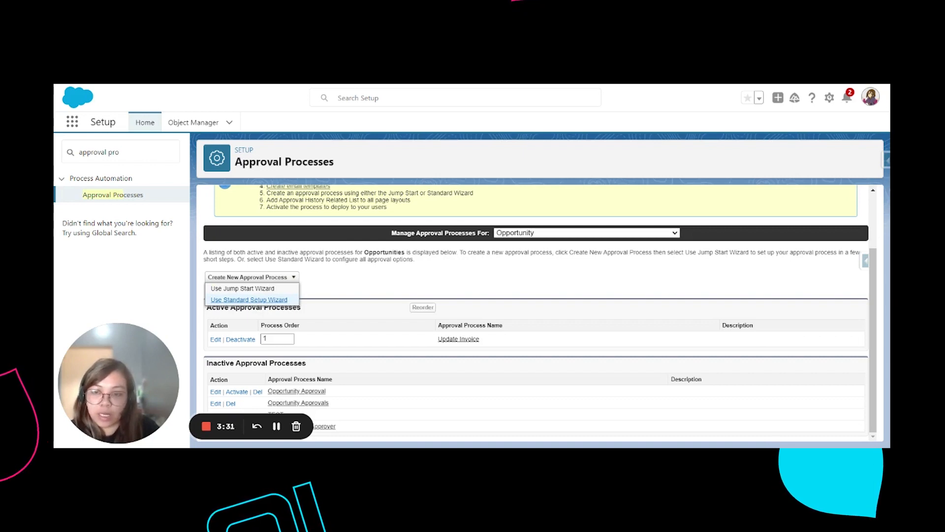
click(362, 290)
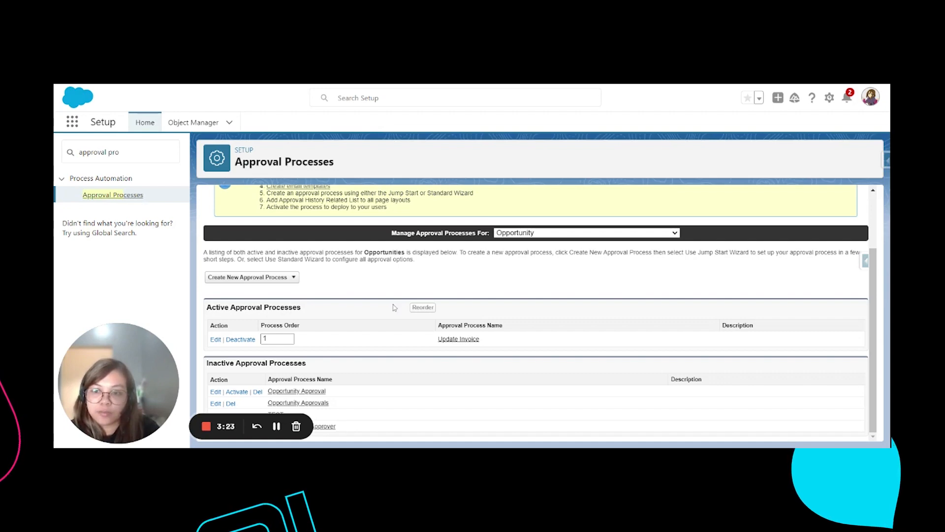
Open the Opportunity Approval process, start editing its name and description, and proceed to the entry criteria without changes
click(318, 393)
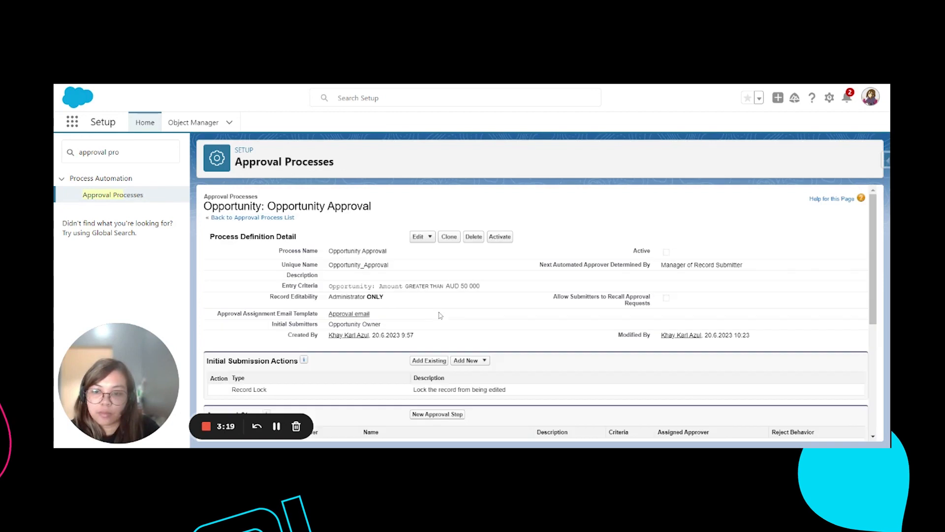
click(429, 237)
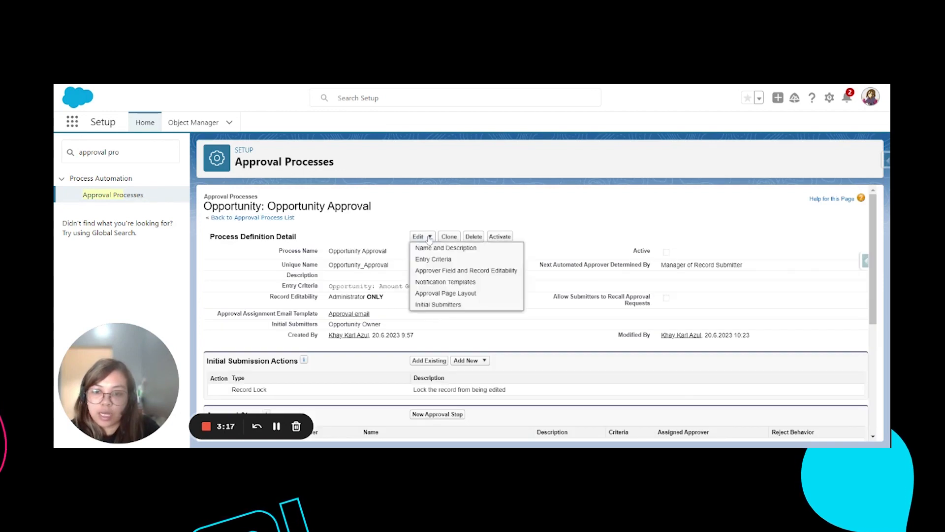
click(443, 247)
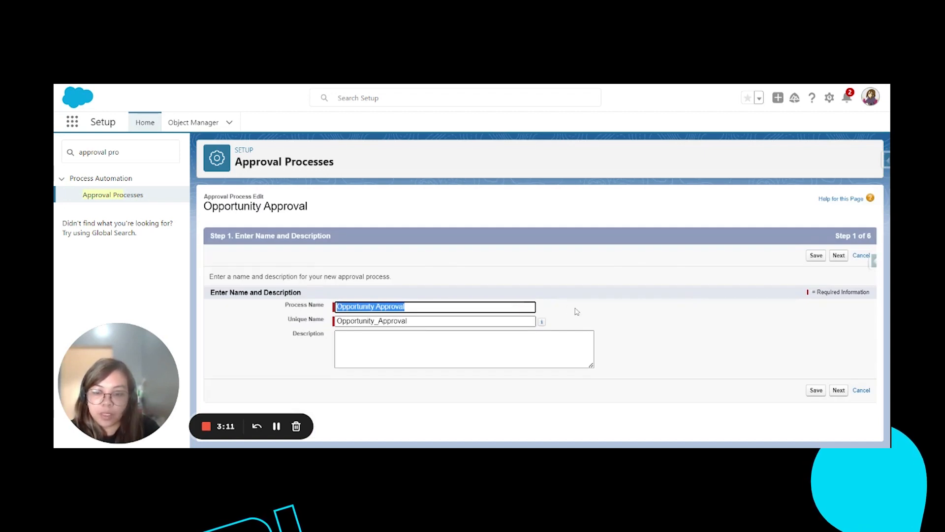
drag(281, 292, 257, 292)
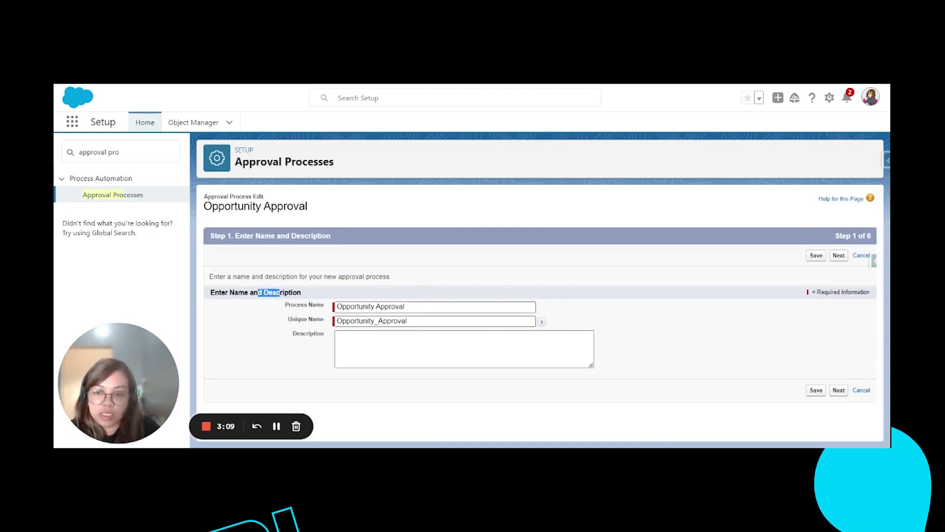
click(326, 266)
click(838, 254)
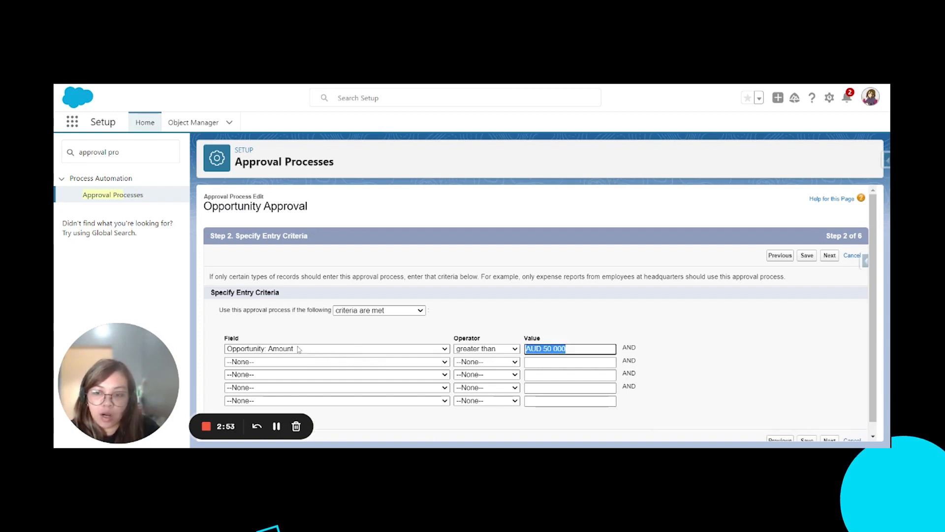
Review the entry criteria and proceed through the notification template to the approval page layout fields
click(728, 358)
scroll(728, 358, down, 1)
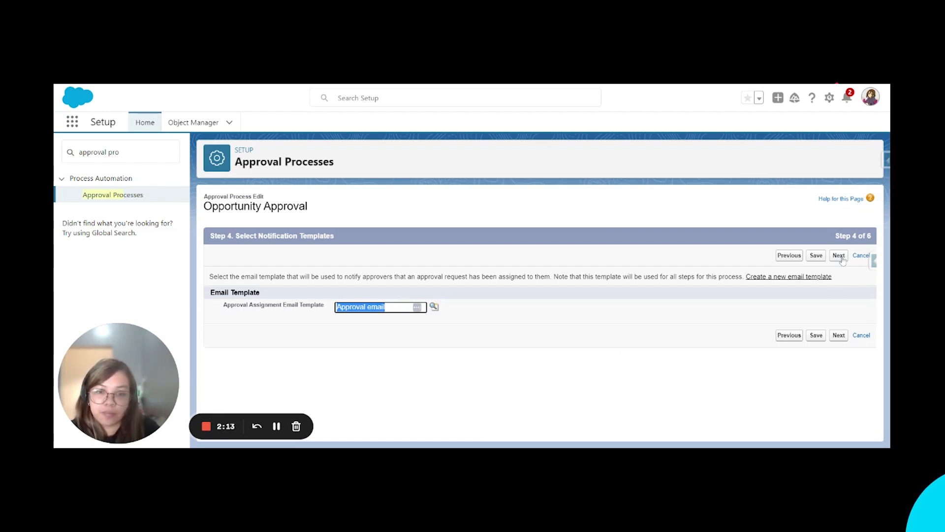
click(626, 386)
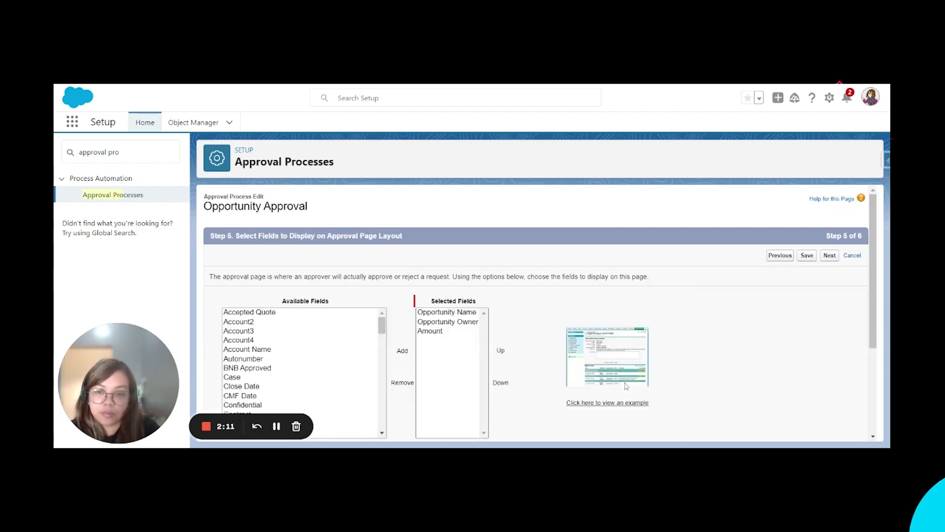
Check the selected approval page fields and the allowed initial submitters, and save the approval process without changes
scroll(710, 325, down, 1)
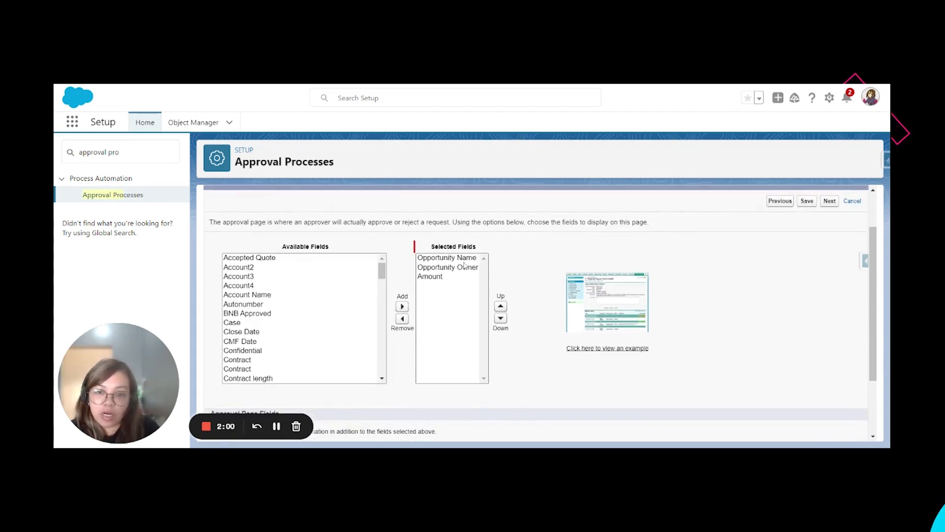
click(463, 260)
click(463, 268)
click(445, 278)
scroll(293, 300, down, 10)
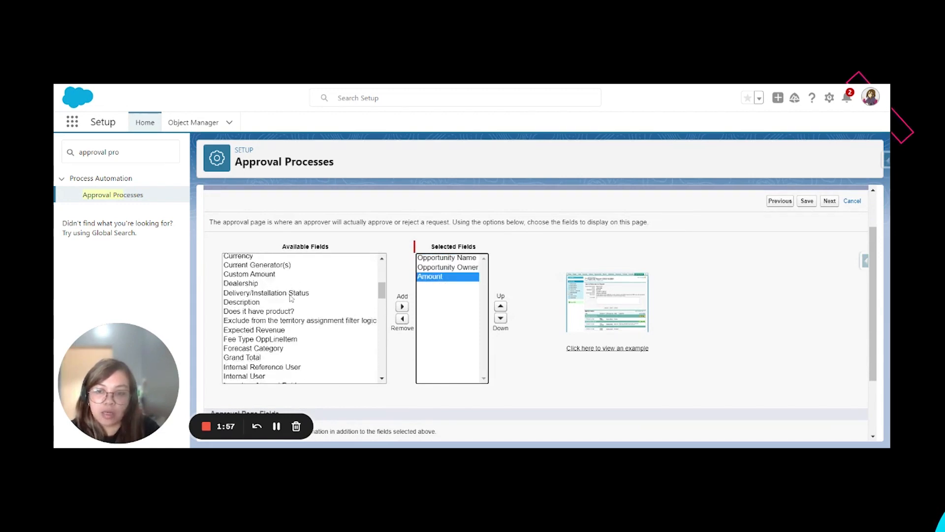
scroll(293, 300, up, 3)
click(829, 205)
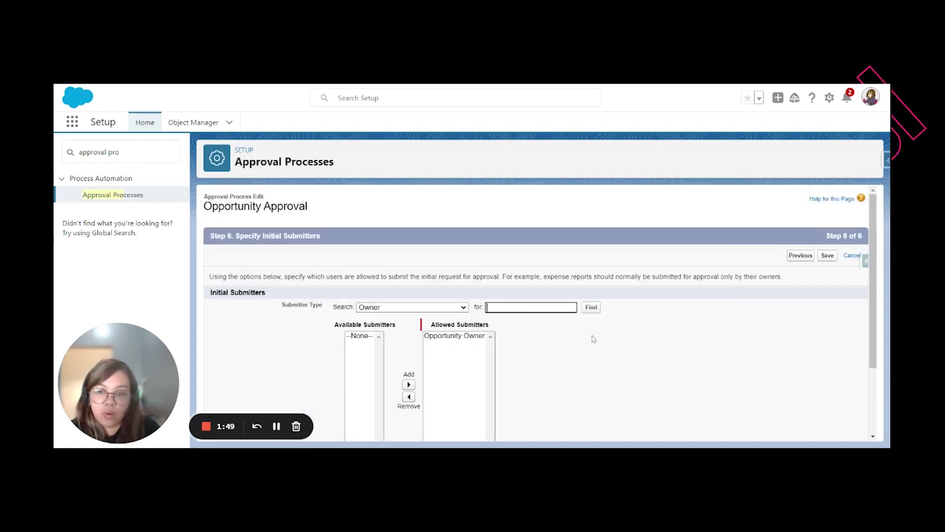
scroll(594, 339, down, 1)
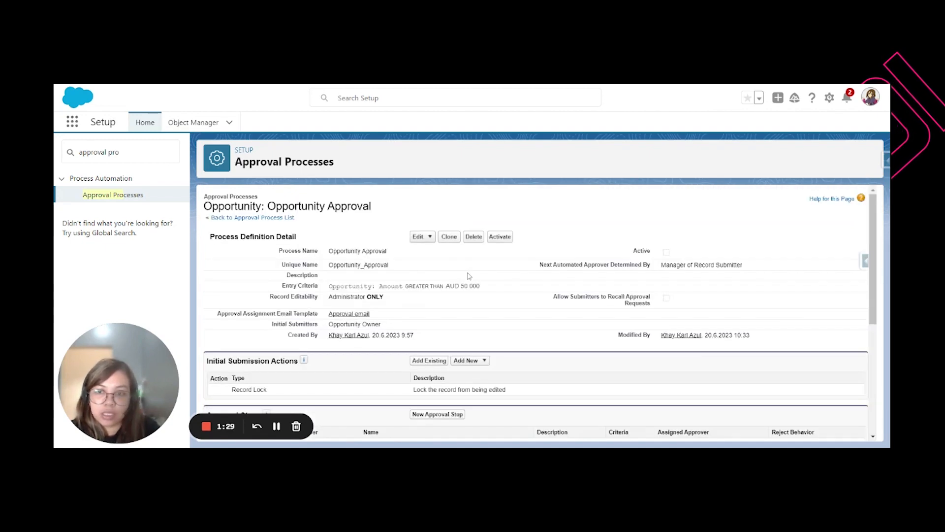
Look over the Opportunity Approval detail page, including its submission actions, approval steps, and final approval and rejection actions
scroll(469, 276, down, 3)
scroll(469, 276, up, 2)
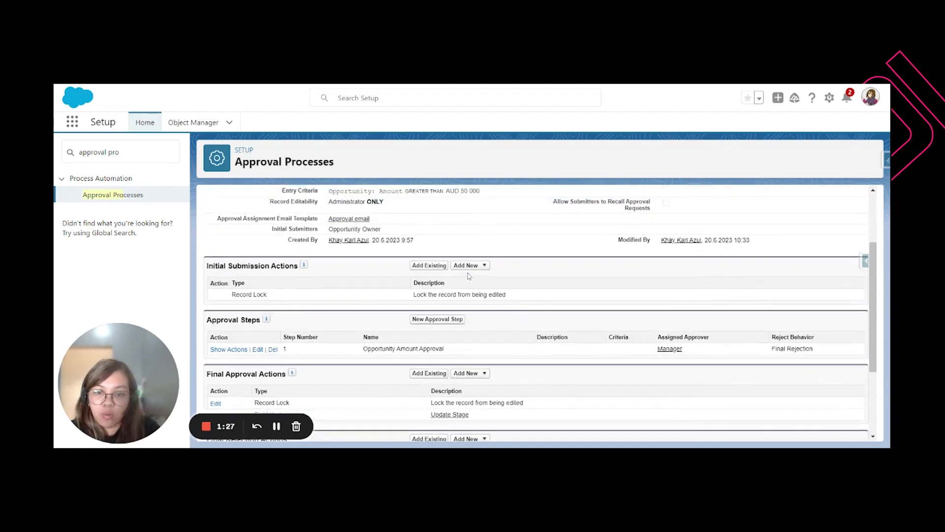
scroll(468, 277, down, 2)
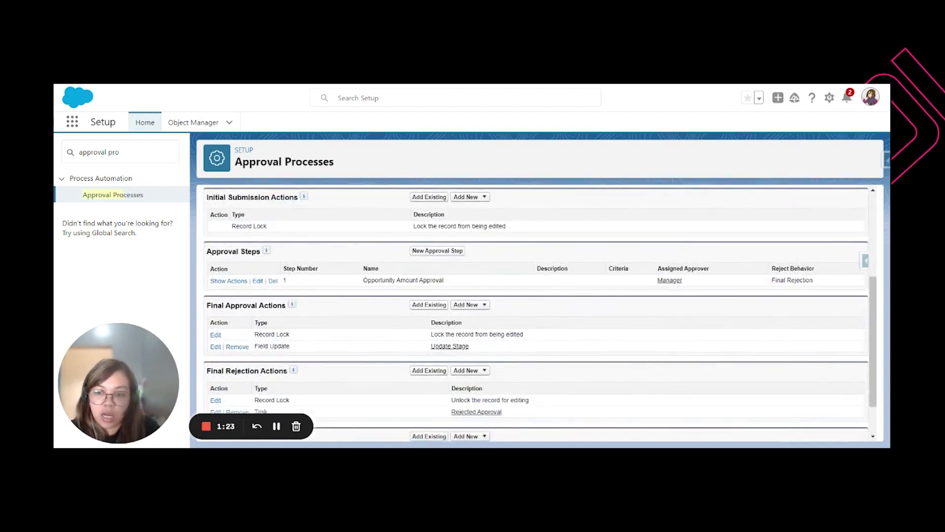
drag(223, 251, 240, 252)
drag(223, 305, 303, 321)
scroll(274, 306, down, 1)
click(400, 349)
scroll(399, 350, up, 4)
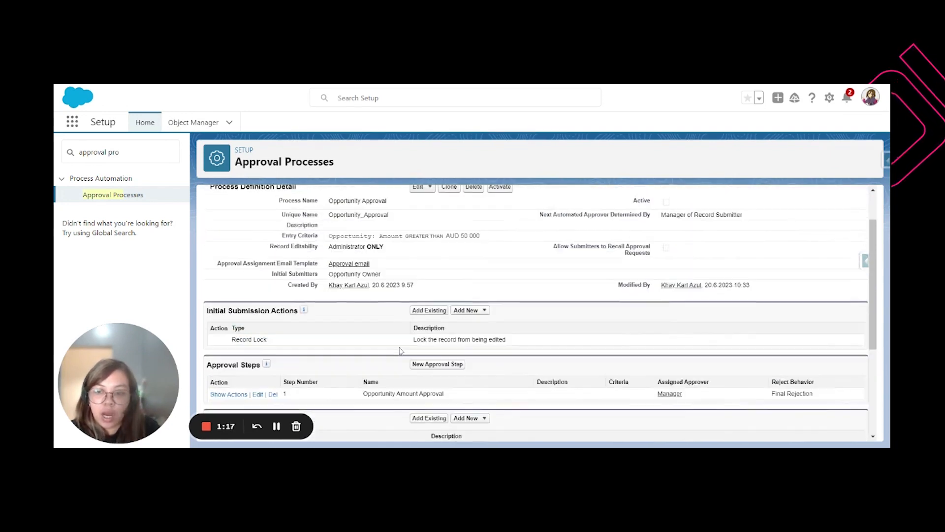
Examine the record lock under Initial Submission Actions and the types of new action available there
scroll(400, 350, down, 1)
drag(280, 255, 203, 261)
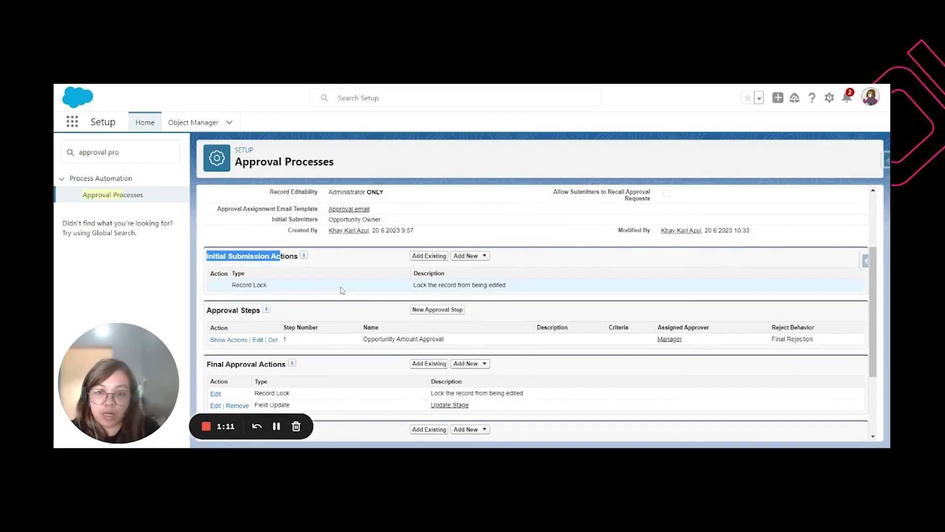
drag(412, 284, 515, 289)
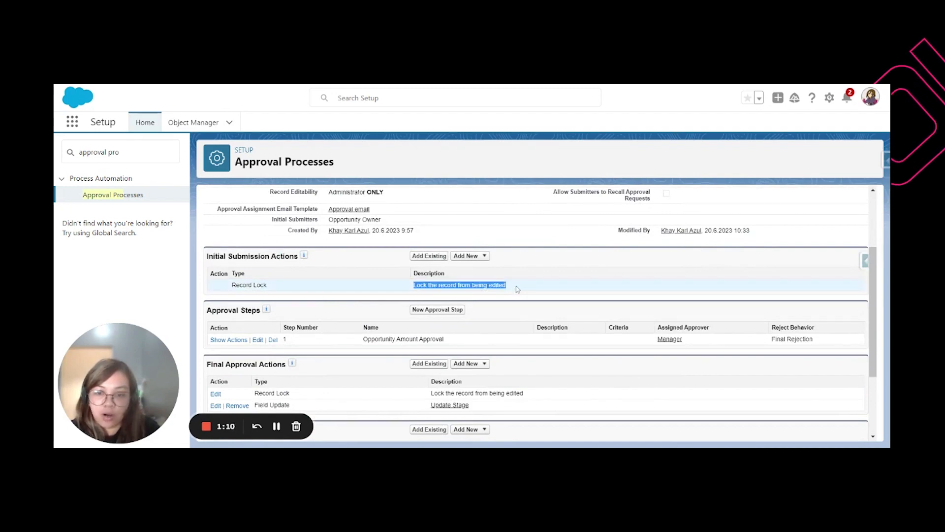
click(477, 258)
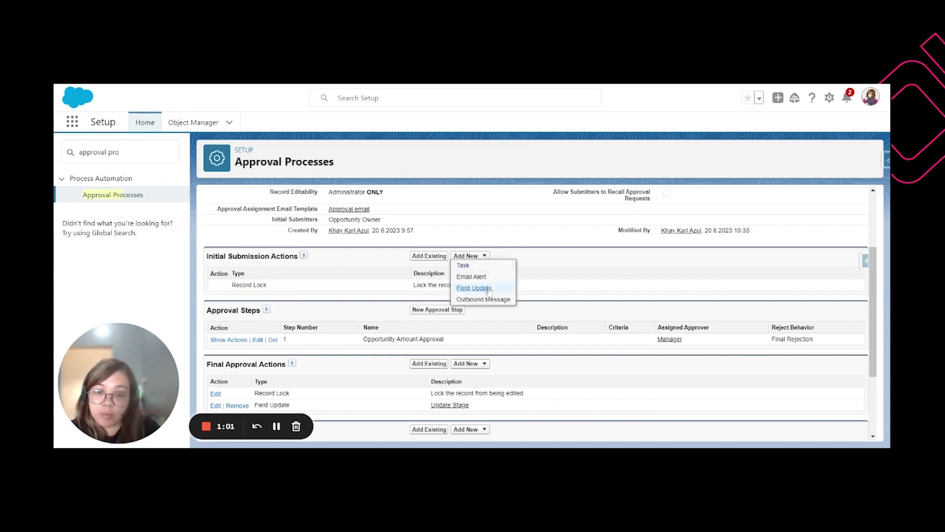
Examine the Opportunity Amount Approval step and its assigned approver
scroll(497, 303, down, 1)
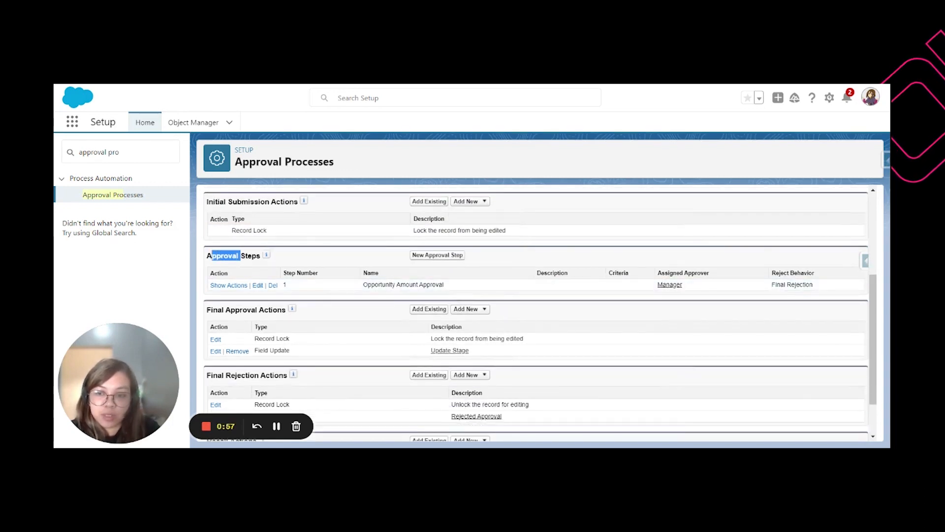
drag(683, 285, 655, 287)
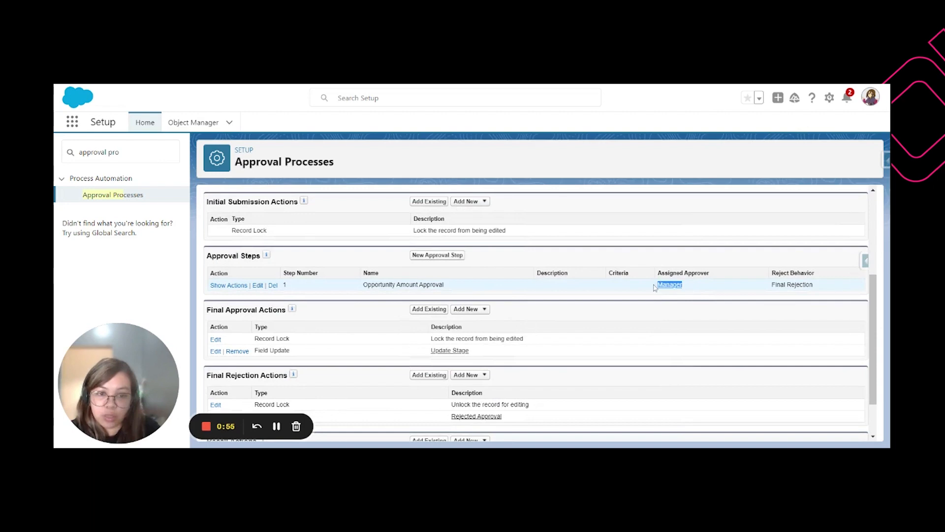
click(626, 291)
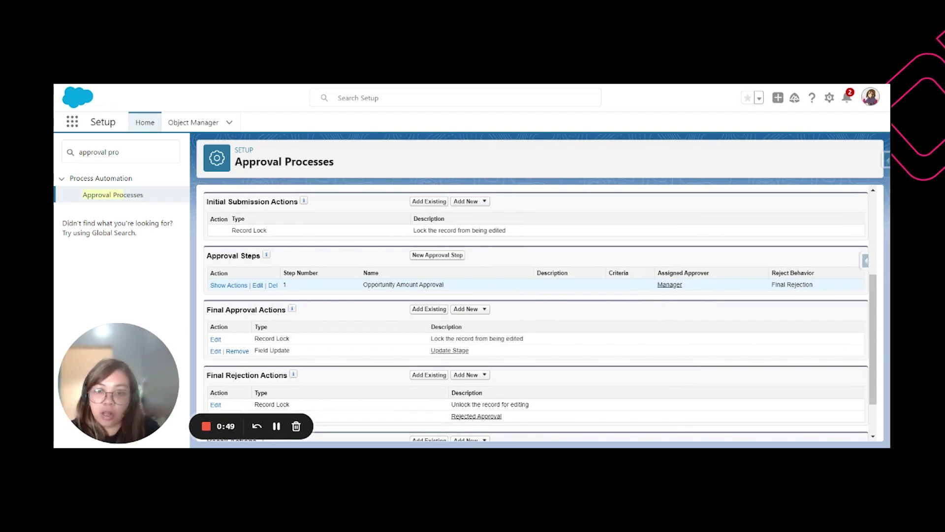
drag(685, 286, 635, 283)
click(575, 284)
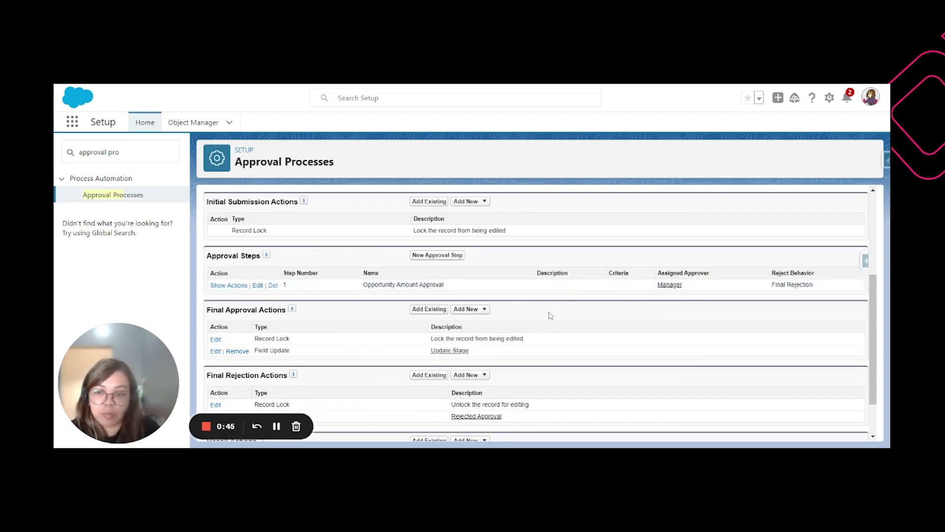
Examine the Update Stage field update under Final Approval Actions and the option to add new actions
scroll(548, 313, down, 2)
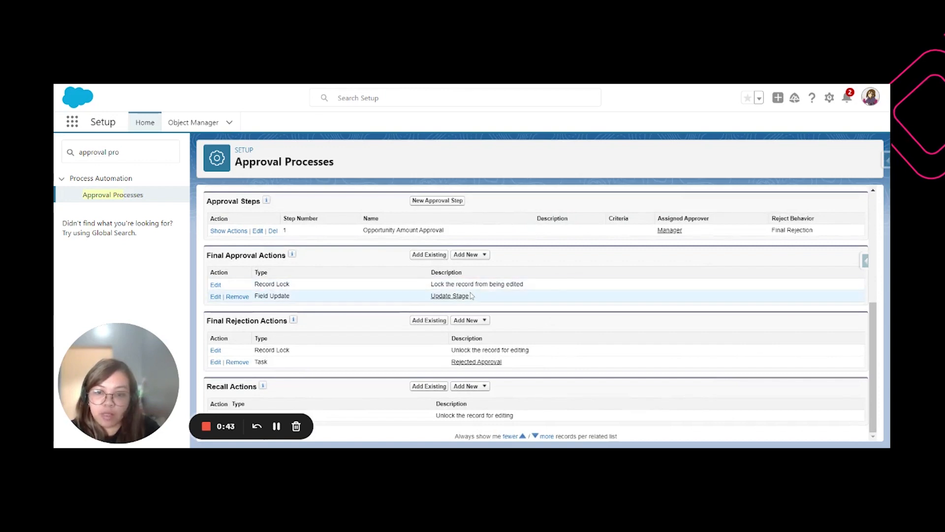
drag(263, 296, 313, 295)
click(339, 294)
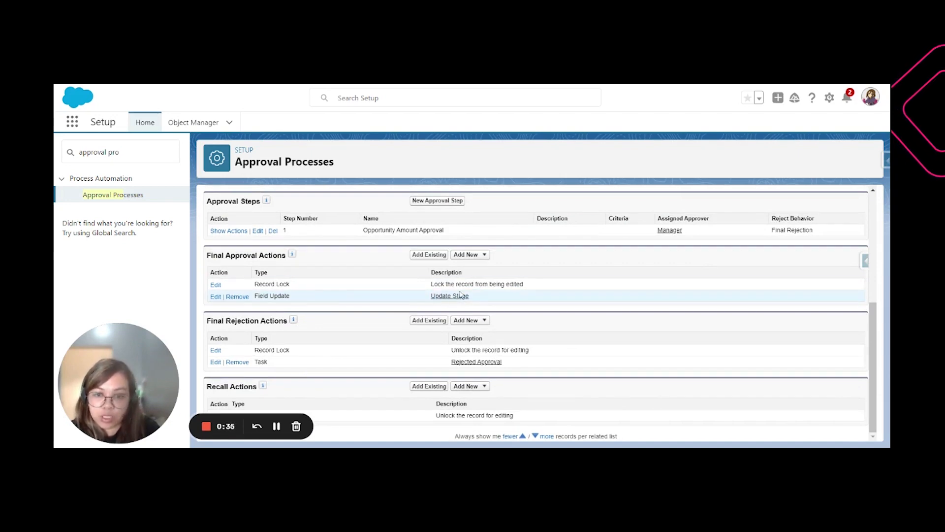
click(478, 260)
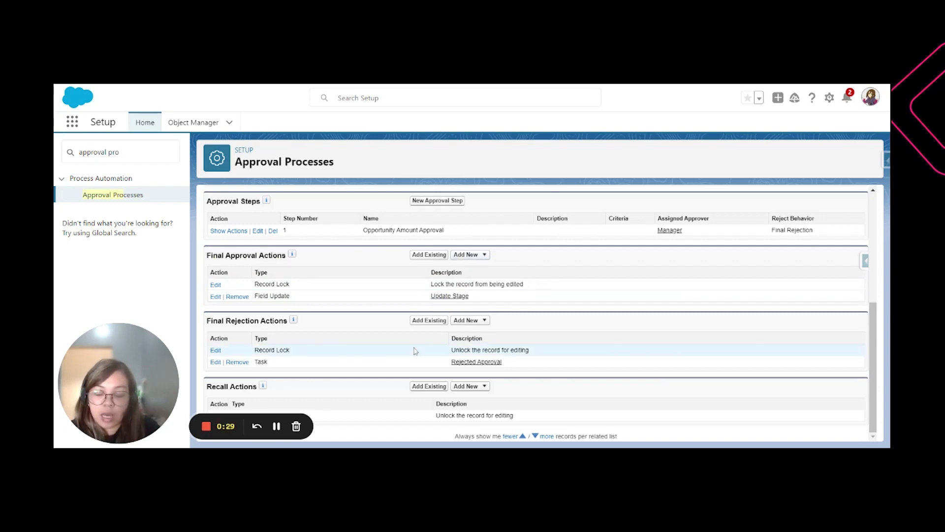
Examine the Final Rejection Actions, including the Rejected Approval task
drag(269, 321, 236, 320)
click(353, 356)
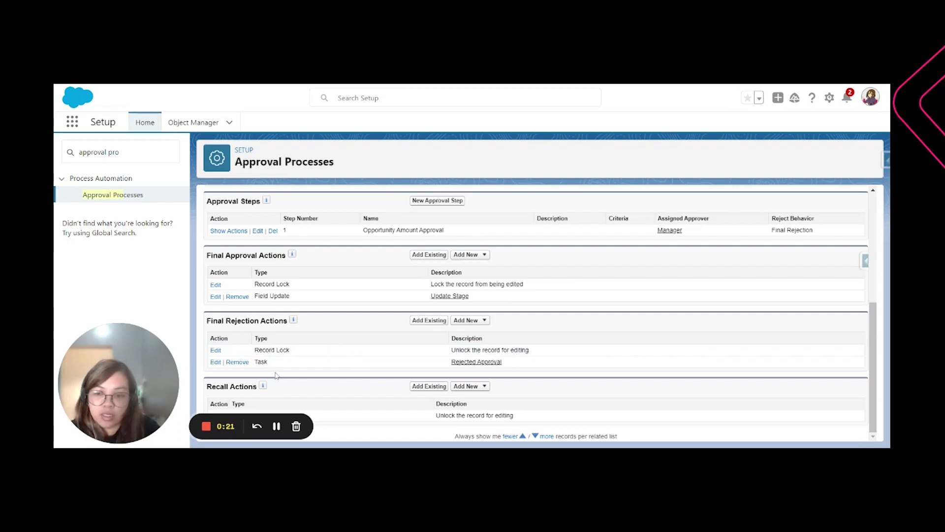
double_click(262, 362)
drag(425, 367, 530, 370)
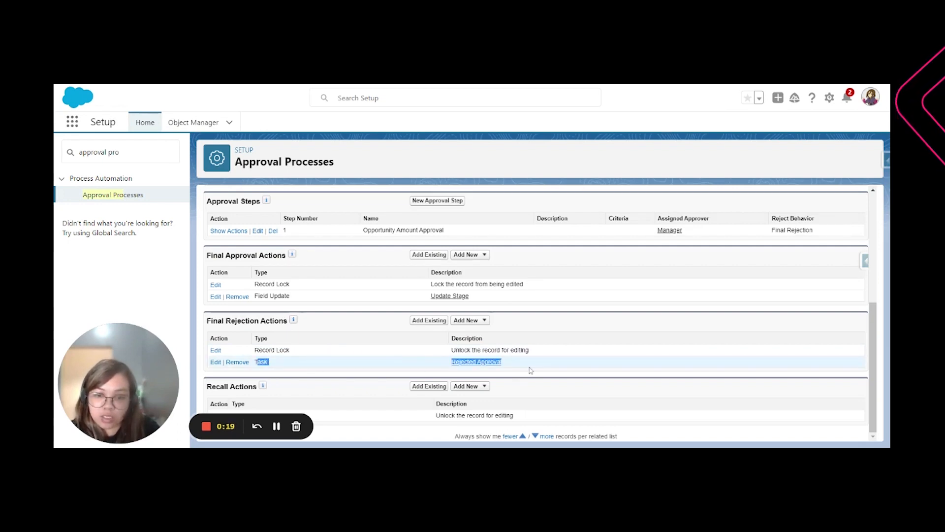
click(530, 370)
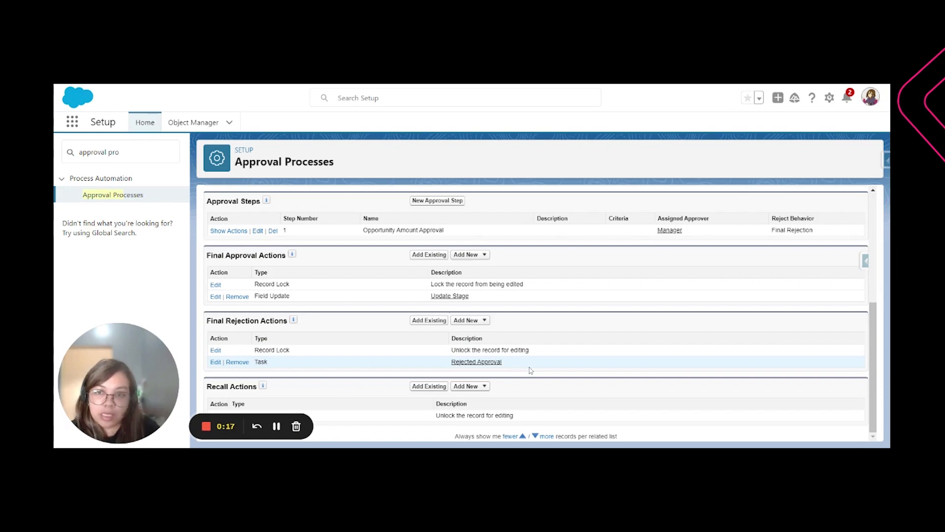